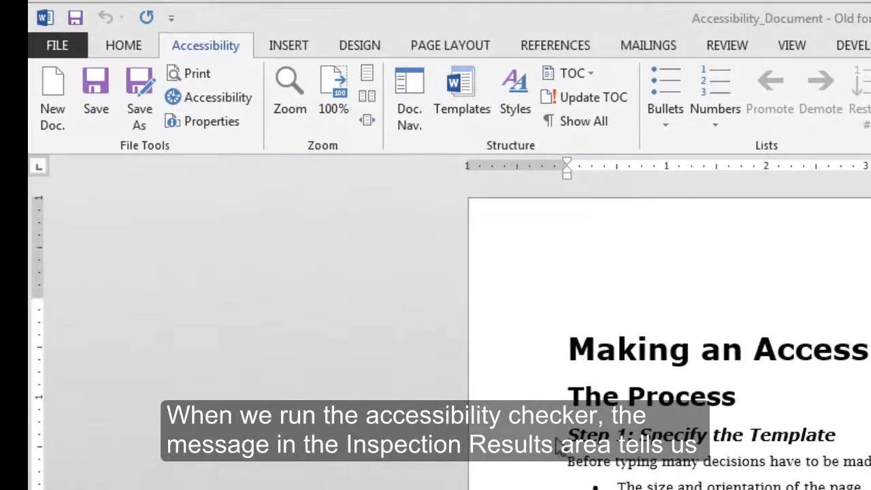
Run the Accessibility Checker on the old-format .doc document in Compatibility Mode
left_click(219, 98)
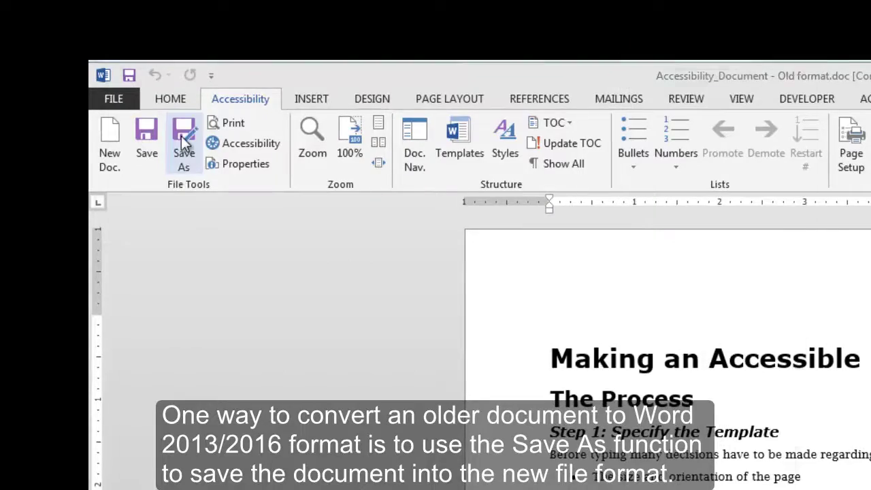
Save the document as a Word Document (*.docx) and accept the format upgrade prompt
left_click(183, 138)
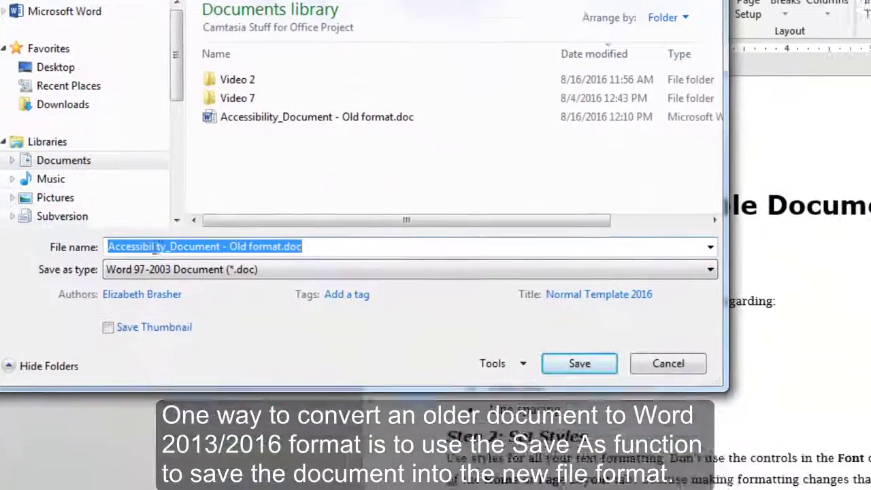
left_click(215, 361)
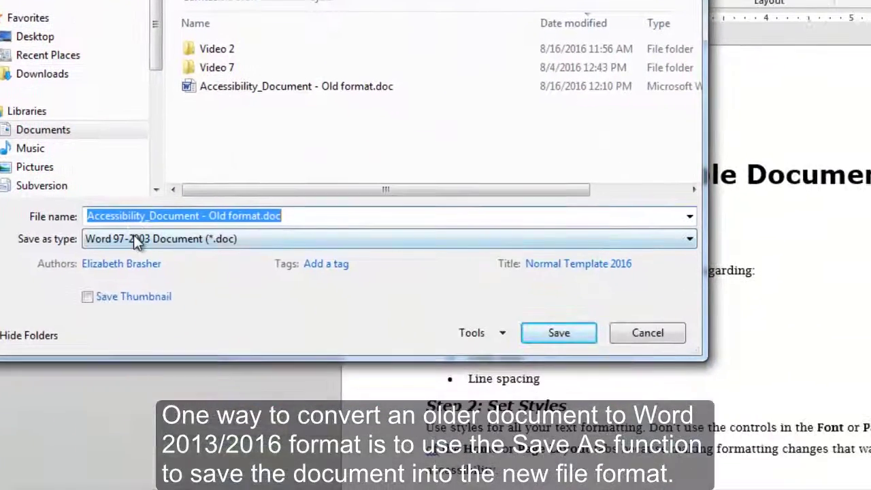
left_click(136, 257)
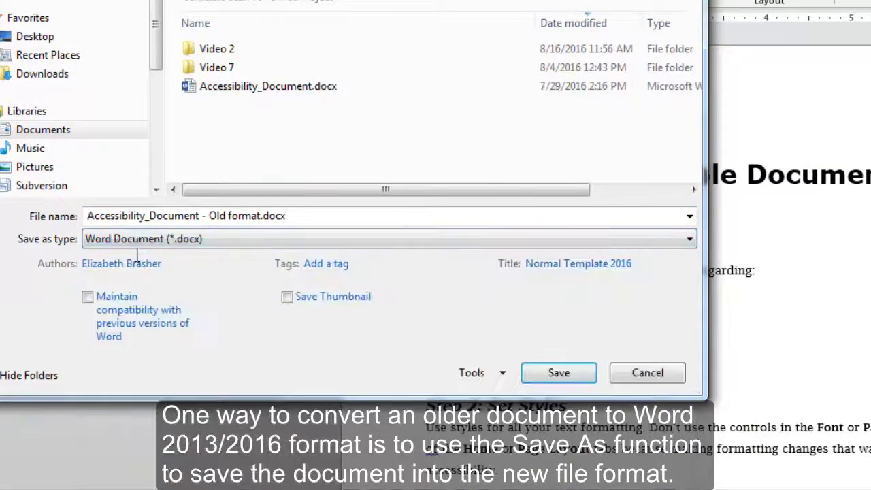
left_click(552, 372)
left_click(755, 338)
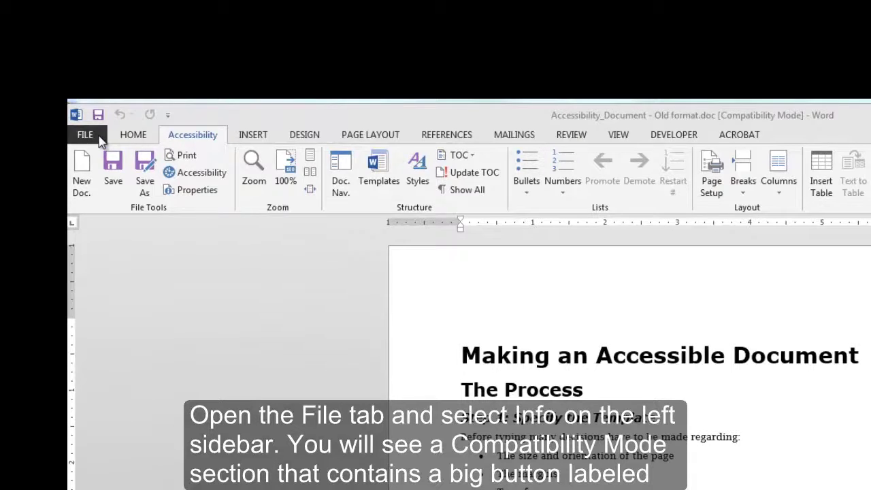
Convert the document from Compatibility Mode via File > Info and rerun the accessibility check
left_click(100, 137)
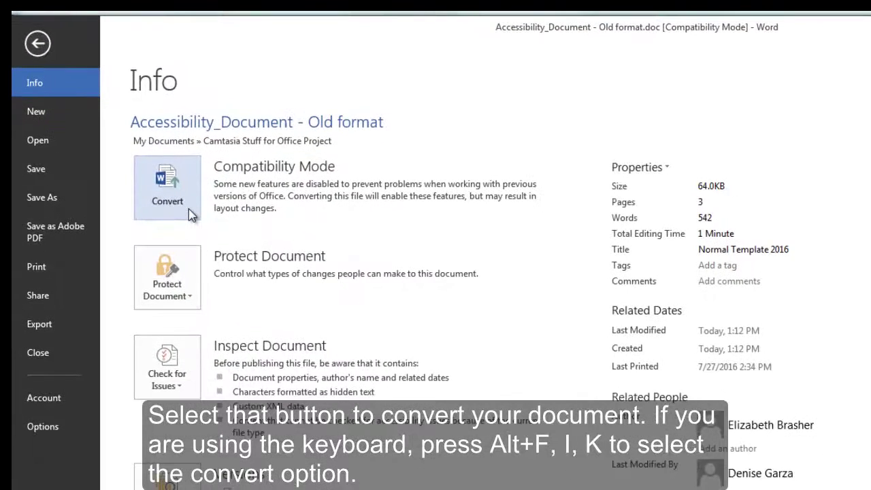
left_click(189, 208)
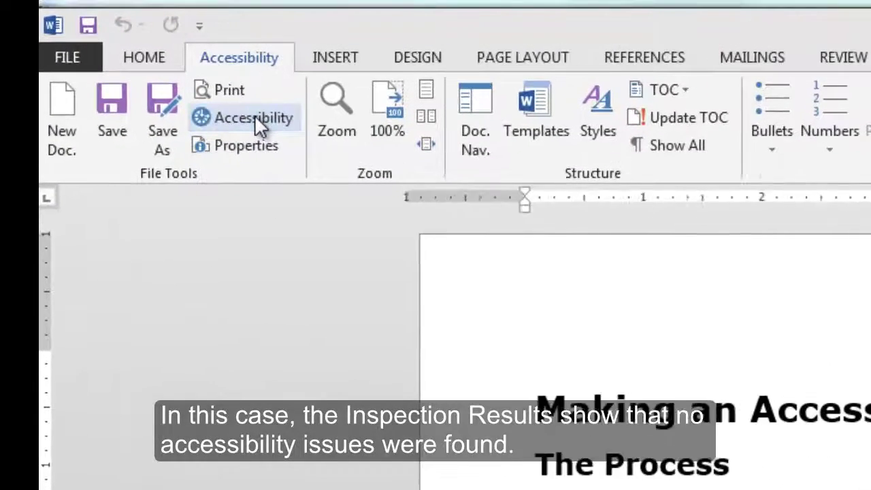
left_click(254, 115)
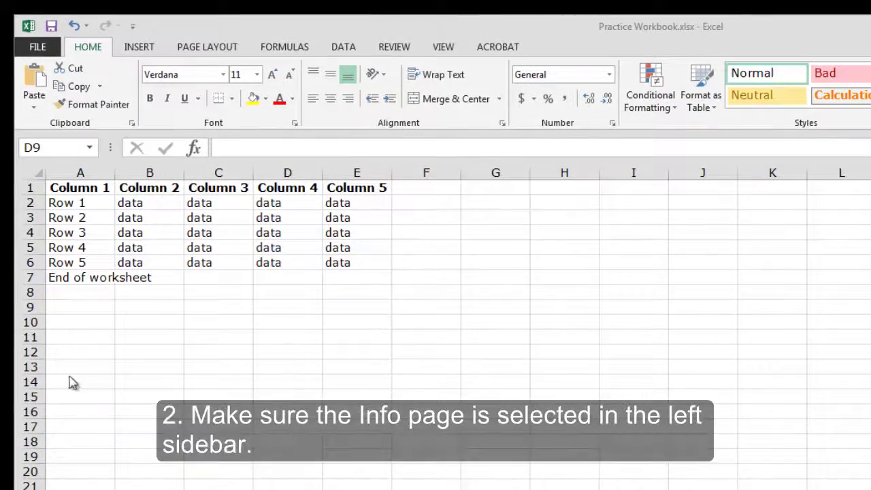
Run Check Accessibility on Practice Workbook.xlsx from Excel's Info page
left_click(47, 48)
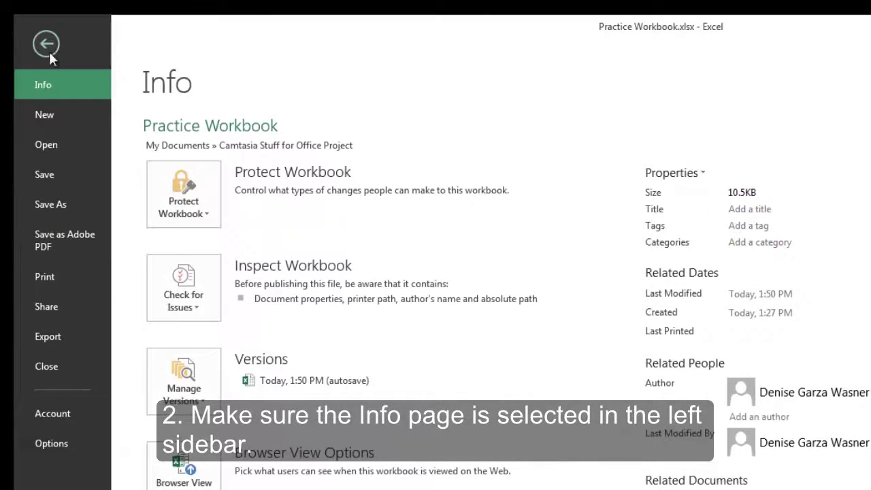
left_click(185, 311)
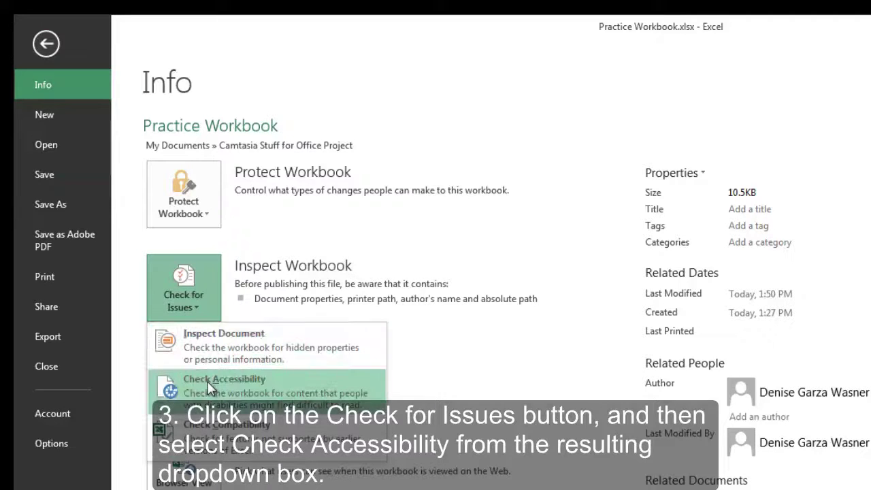
left_click(207, 384)
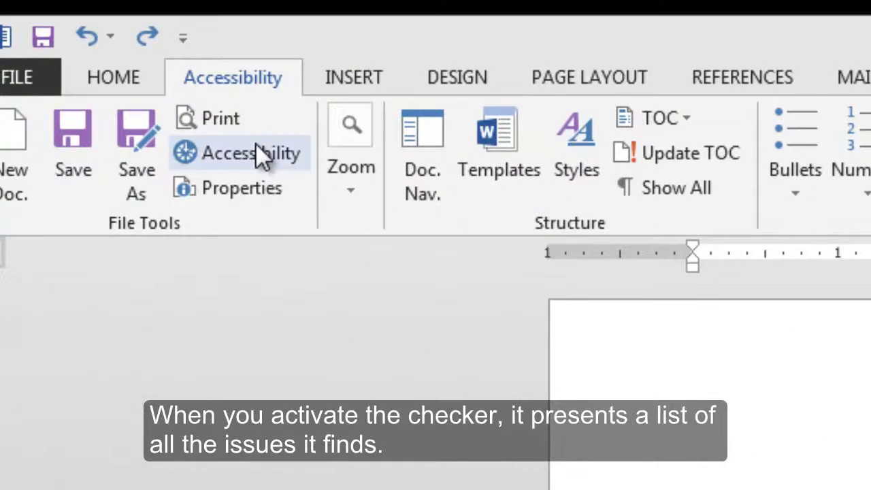
Run the Accessibility Checker on the document containing common accessibility errors
left_click(256, 147)
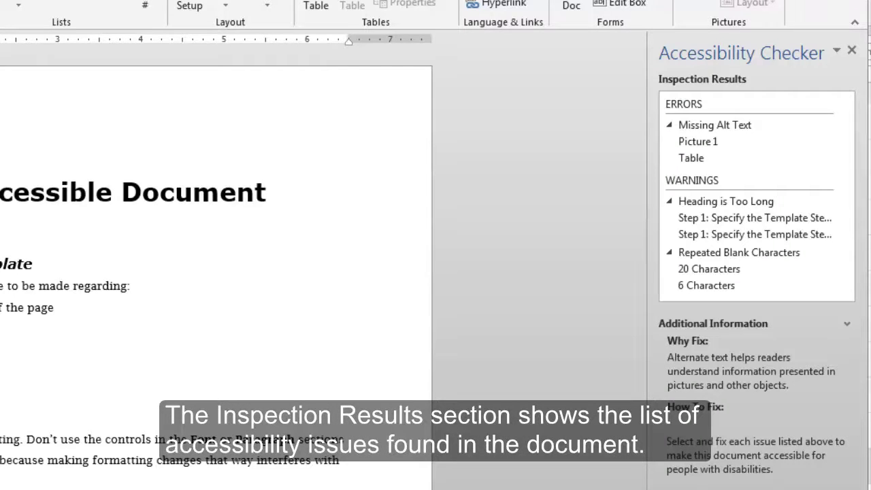
Select the 20 repeated blank characters result and collapse Additional Information
left_click(721, 269)
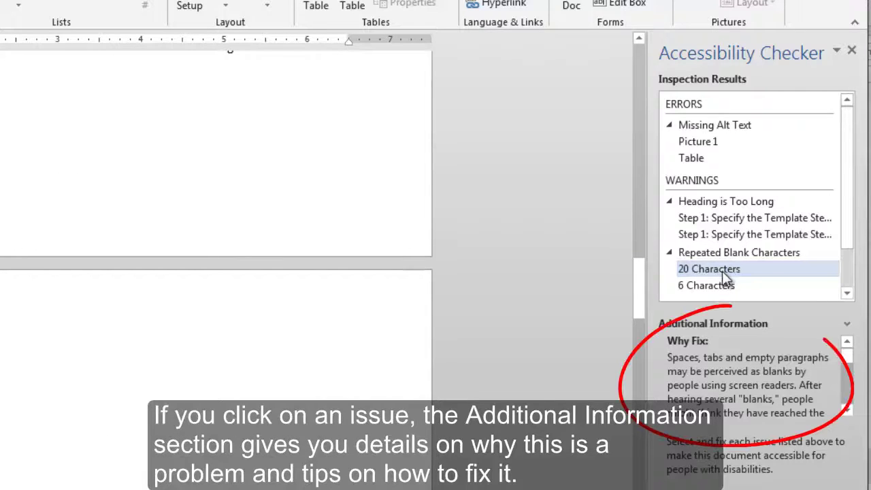
left_click(847, 325)
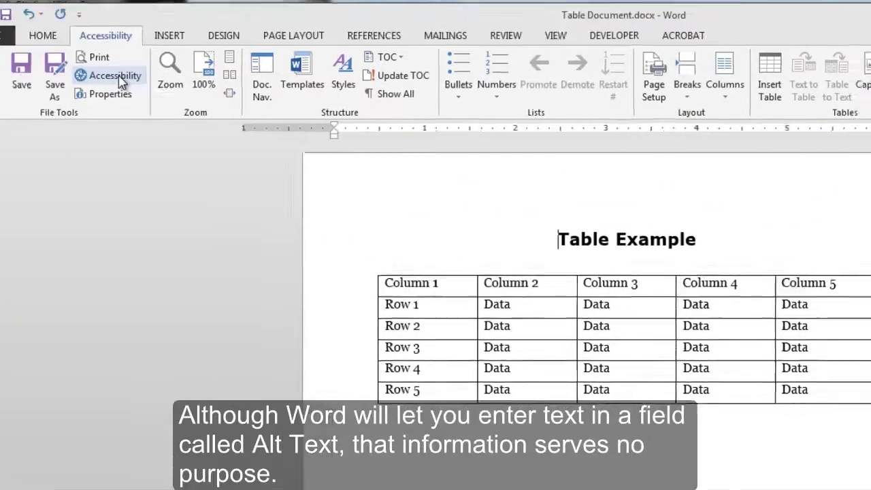
Run the Accessibility Checker on Table Document.docx
left_click(120, 81)
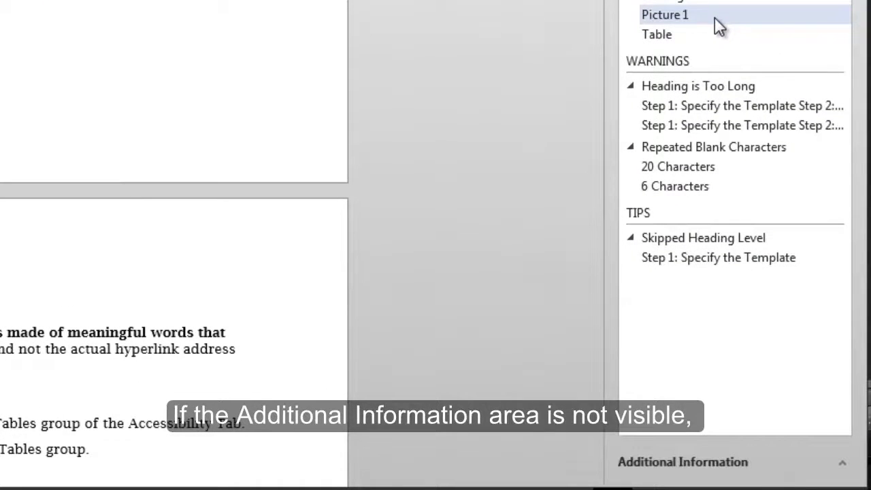
Expand Additional Information to see how to fix Picture 1's missing alt text
left_click(844, 470)
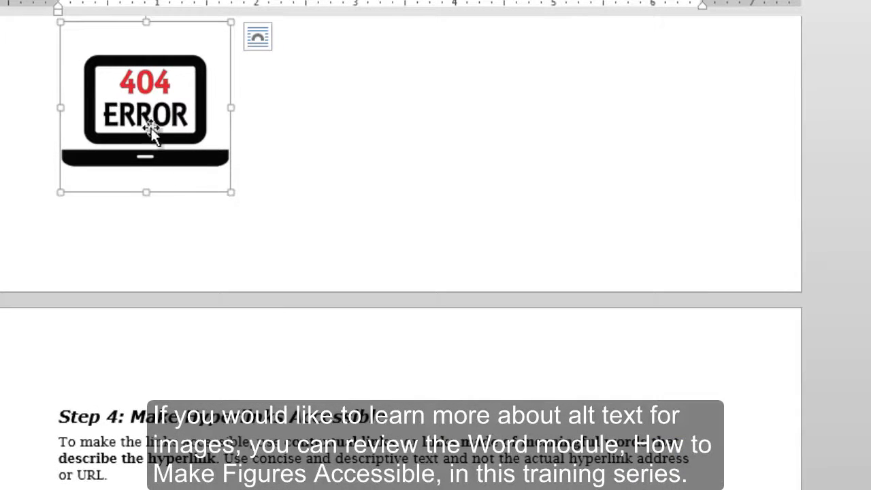
Enter '404 Error' as the picture's alt text description in Format Picture
right_click(144, 113)
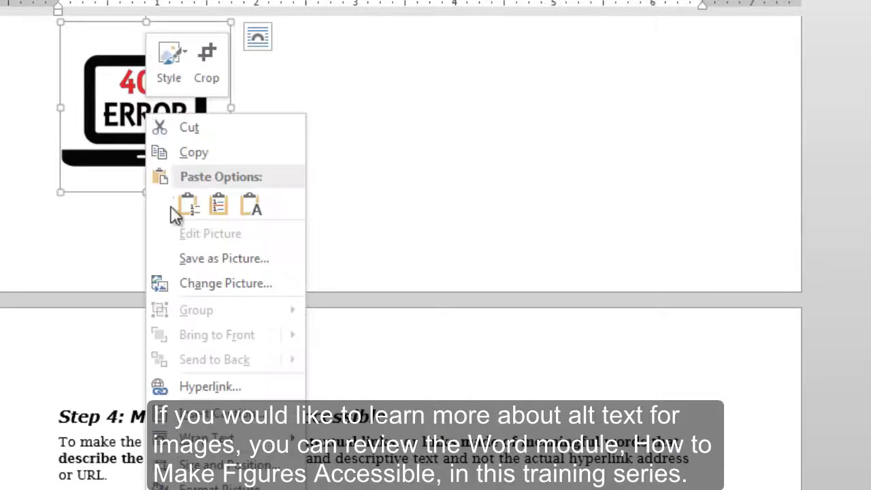
left_click(219, 488)
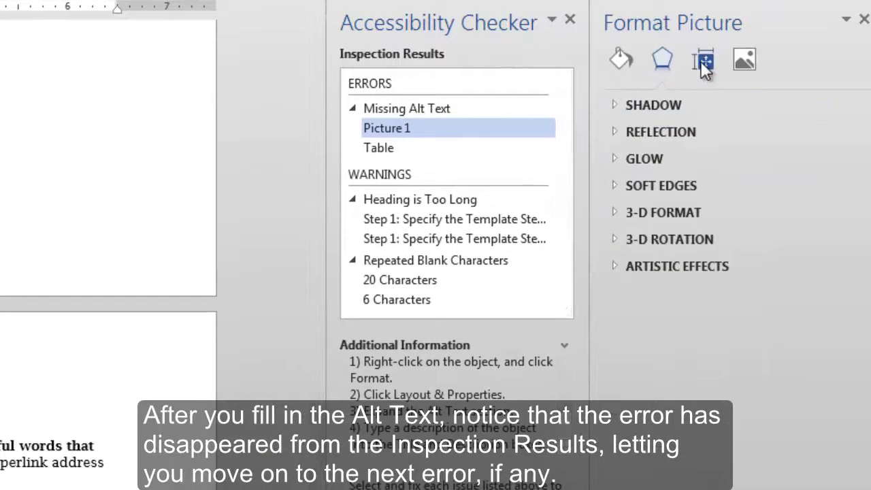
left_click(700, 60)
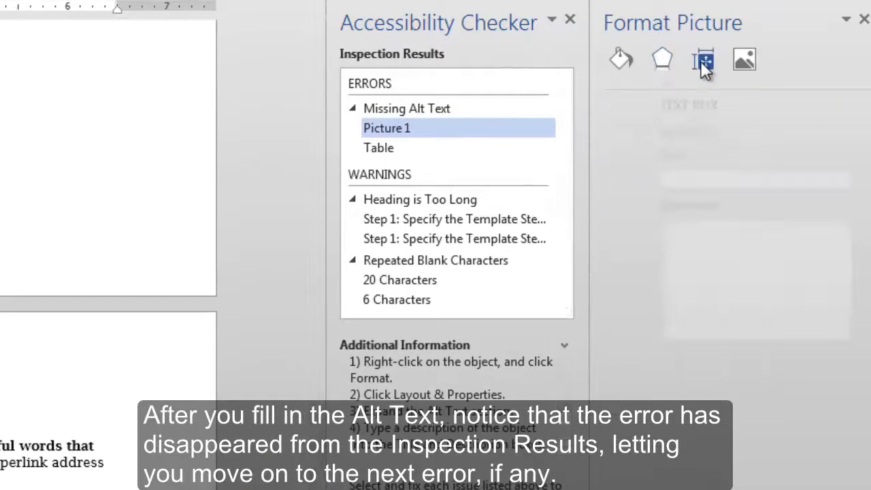
left_click(665, 265)
type("4")
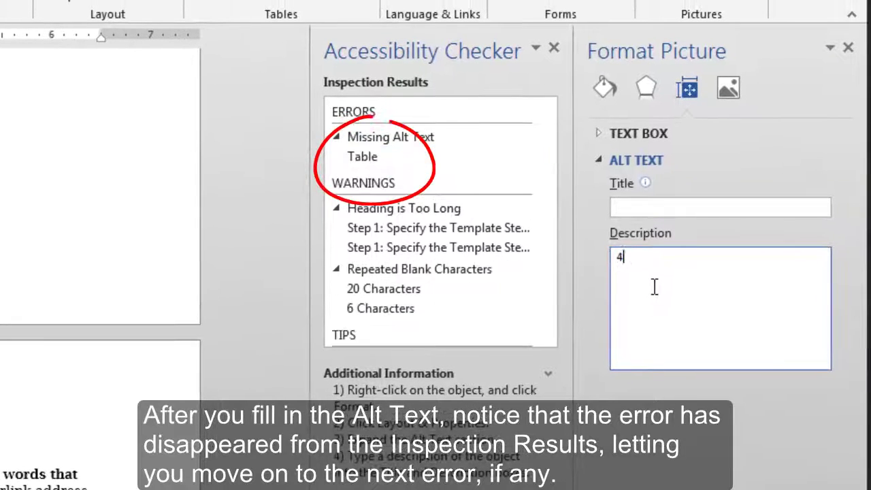
type("04 Error")
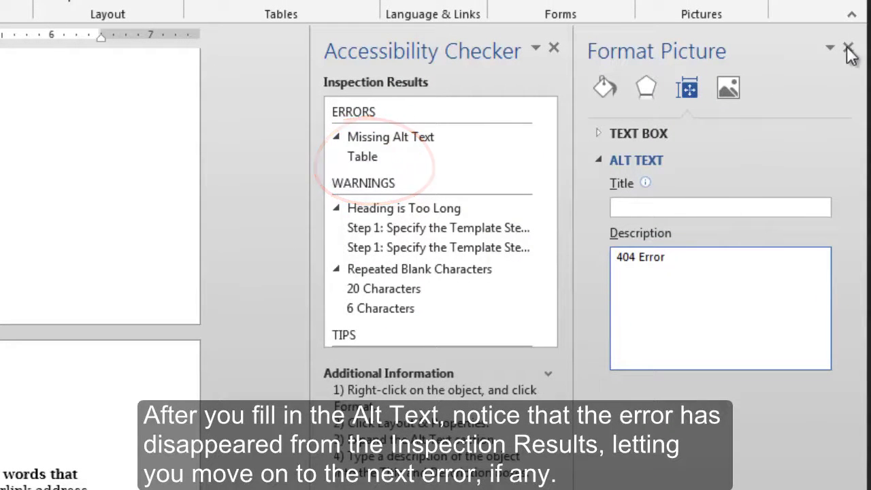